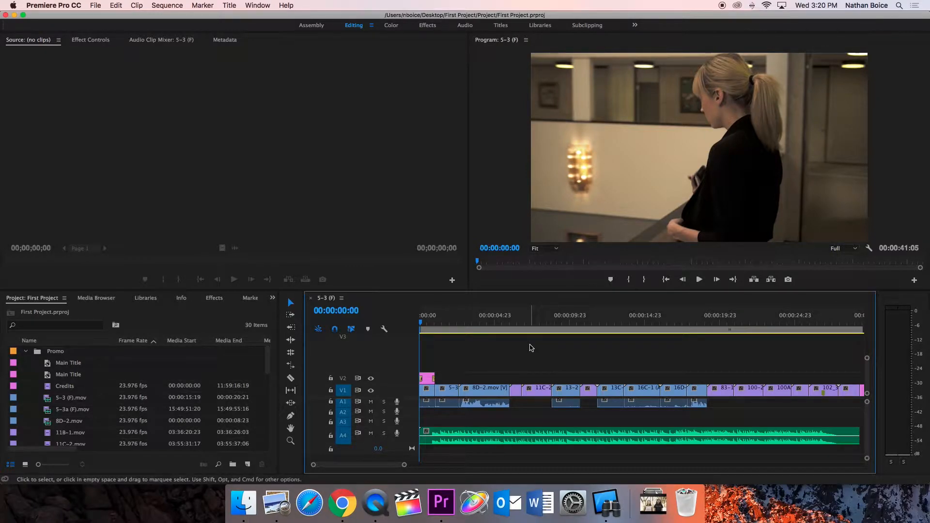
Play back the edited sequence from the start of the timeline
{"action": "scroll", "coordinate": [531, 348], "scroll_direction": "right", "scroll_amount": 3}
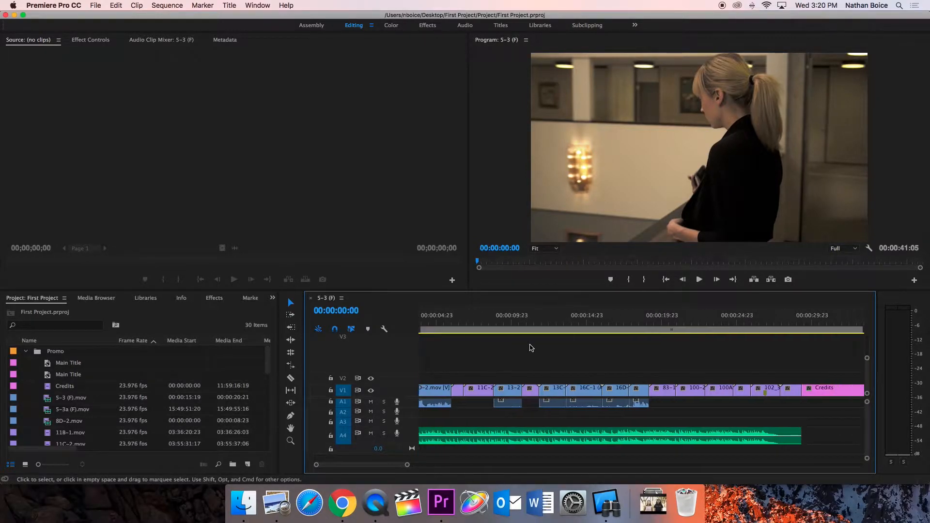
{"action": "scroll", "coordinate": [531, 347], "scroll_direction": "left", "scroll_amount": 2}
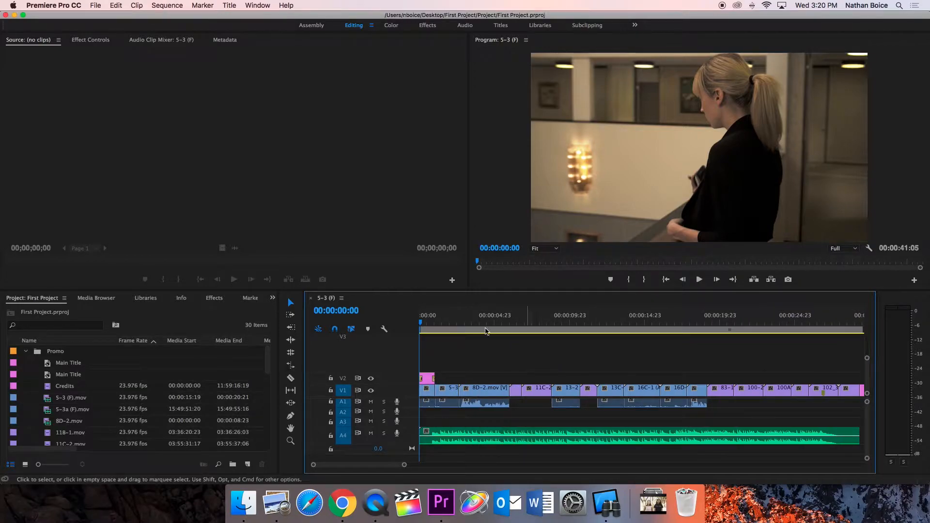
{"action": "key", "text": "space"}
{"action": "left_click", "coordinate": [386, 319]}
{"action": "key", "text": "space"}
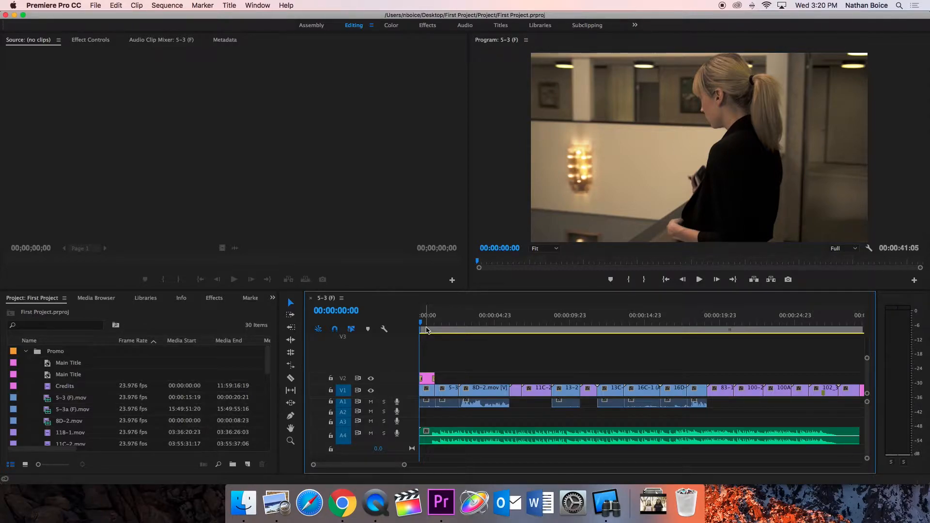
Mark an In point at the sequence start and move the playhead to the end of the sequence
{"action": "key", "text": "i"}
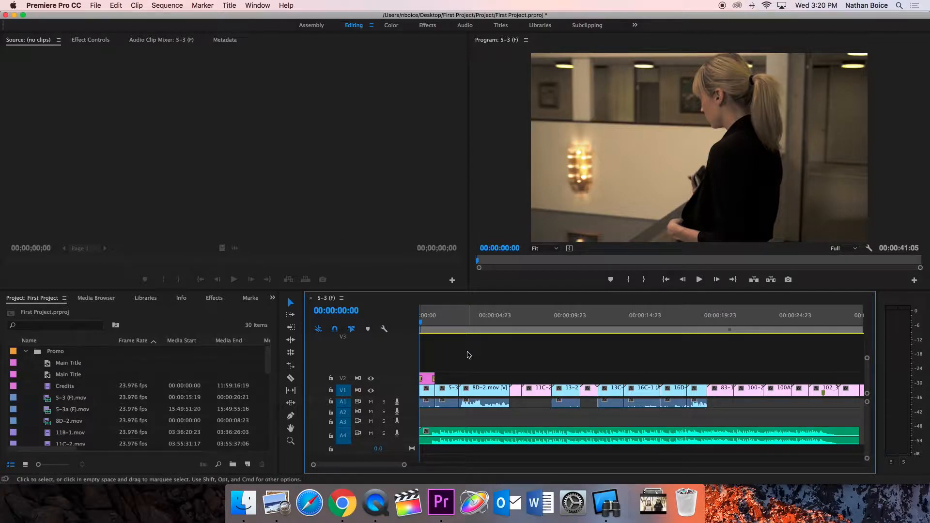
{"action": "scroll", "coordinate": [468, 355], "scroll_direction": "down", "scroll_amount": 10}
{"action": "left_click", "coordinate": [600, 317]}
{"action": "left_click_drag", "start_coordinate": [601, 317], "coordinate": [589, 318]}
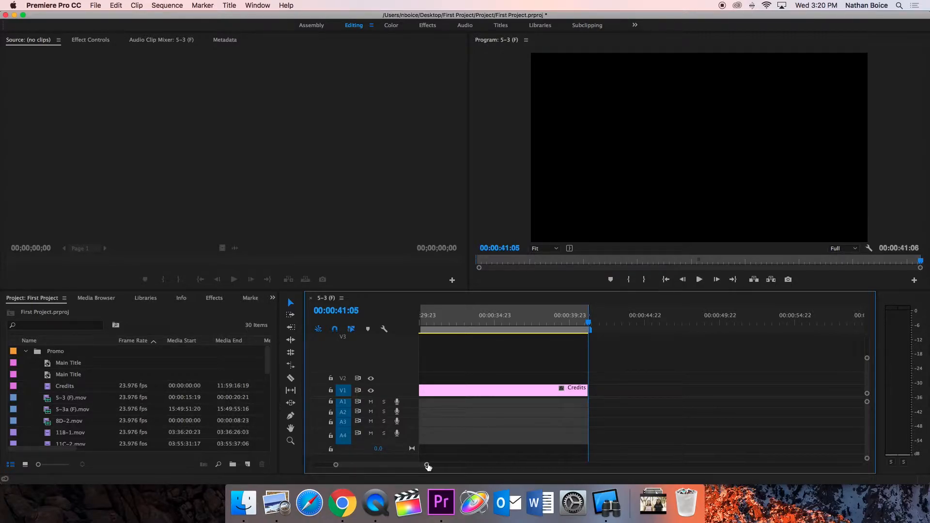
{"action": "left_click_drag", "start_coordinate": [426, 465], "coordinate": [811, 445]}
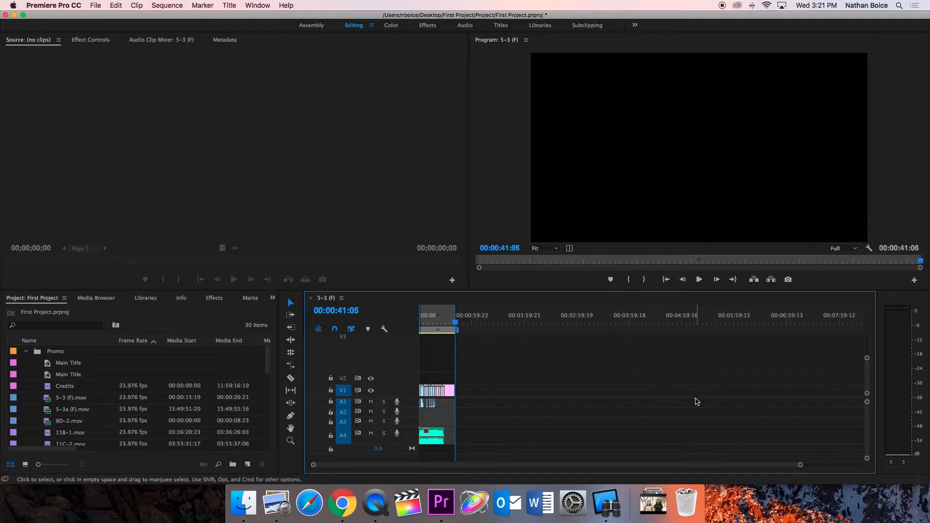
{"action": "left_click_drag", "start_coordinate": [800, 465], "coordinate": [620, 464]}
{"action": "scroll", "coordinate": [625, 447], "scroll_direction": "left", "scroll_amount": 5}
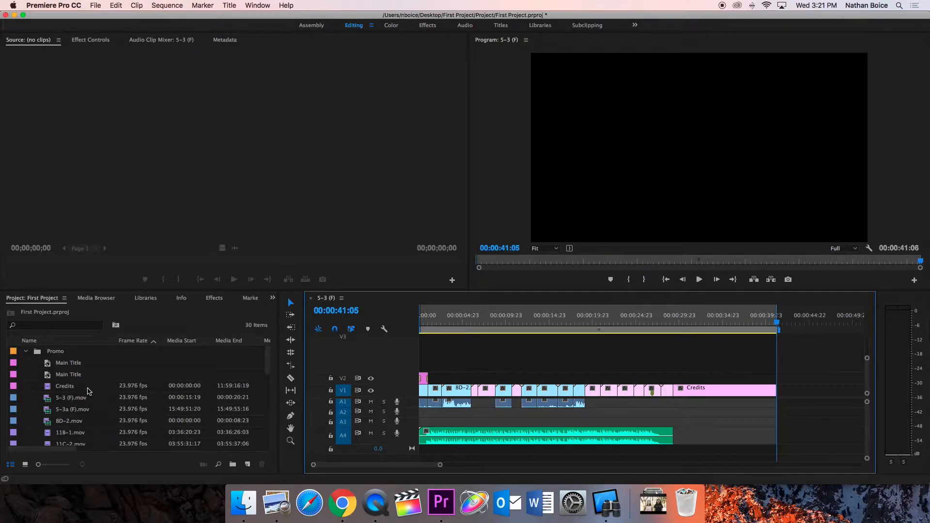
{"action": "mouse_move", "coordinate": [74, 404]}
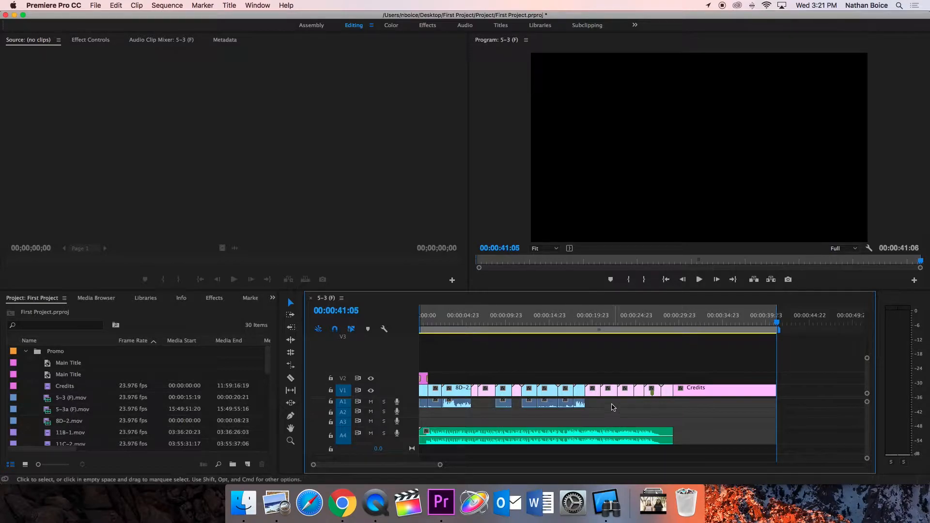
{"action": "scroll", "coordinate": [576, 359], "scroll_direction": "down", "scroll_amount": 1}
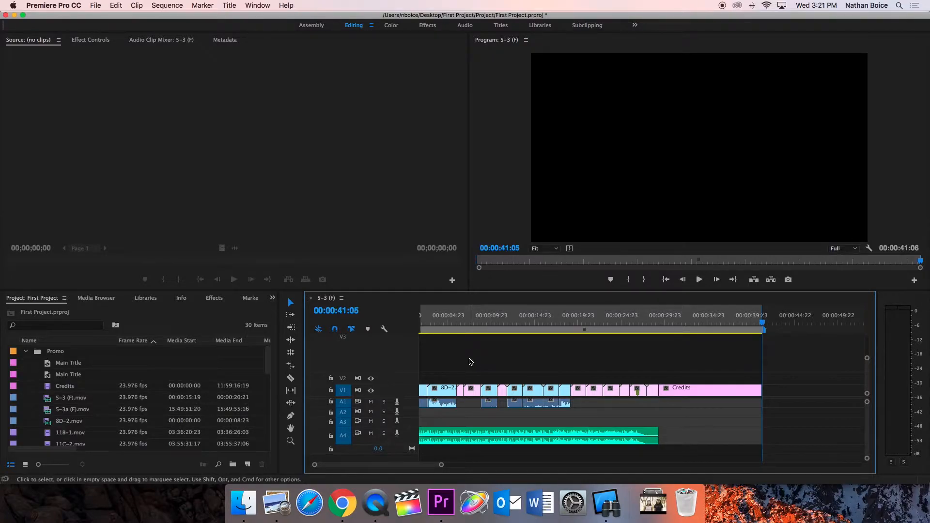
{"action": "scroll", "coordinate": [469, 361], "scroll_direction": "up", "scroll_amount": 1}
{"action": "scroll", "coordinate": [470, 361], "scroll_direction": "down", "scroll_amount": 3}
{"action": "scroll", "coordinate": [472, 361], "scroll_direction": "up", "scroll_amount": 3}
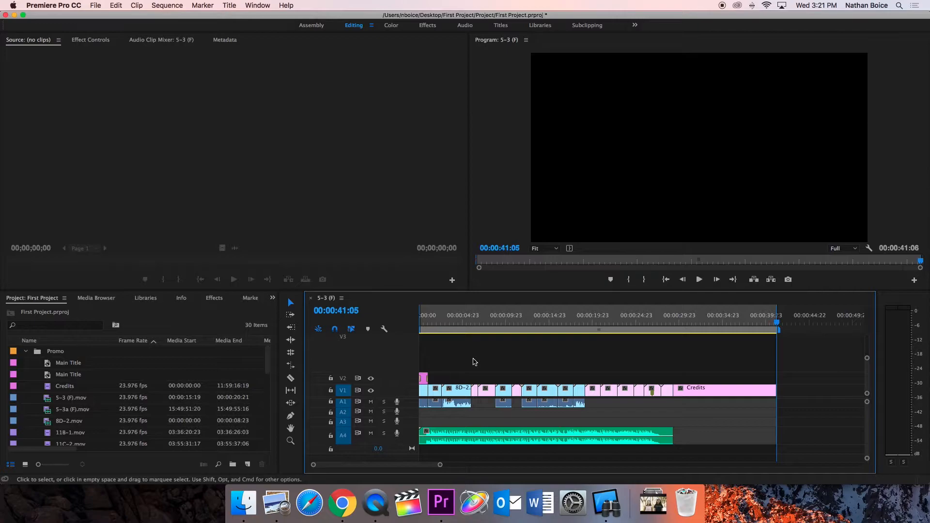
Open the Export Media settings for the sequence
{"action": "left_click", "coordinate": [102, 5]}
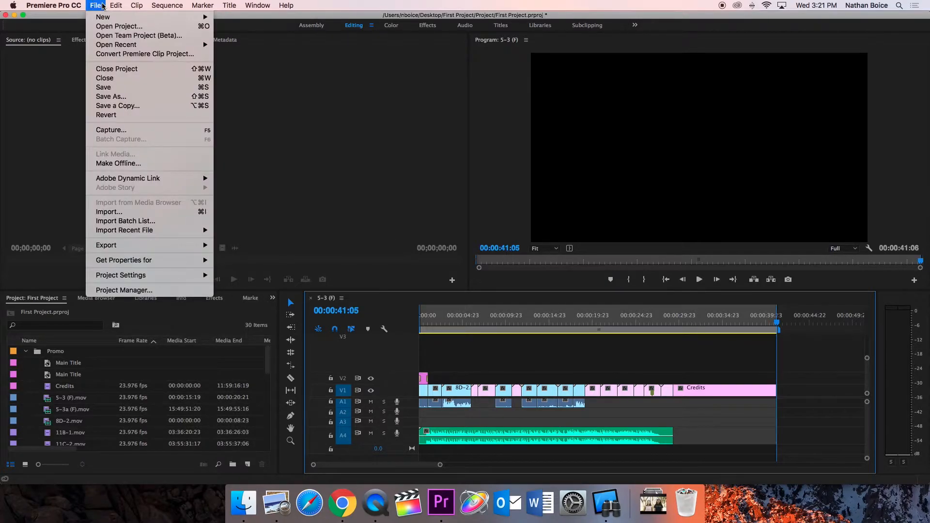
{"action": "mouse_move", "coordinate": [150, 246]}
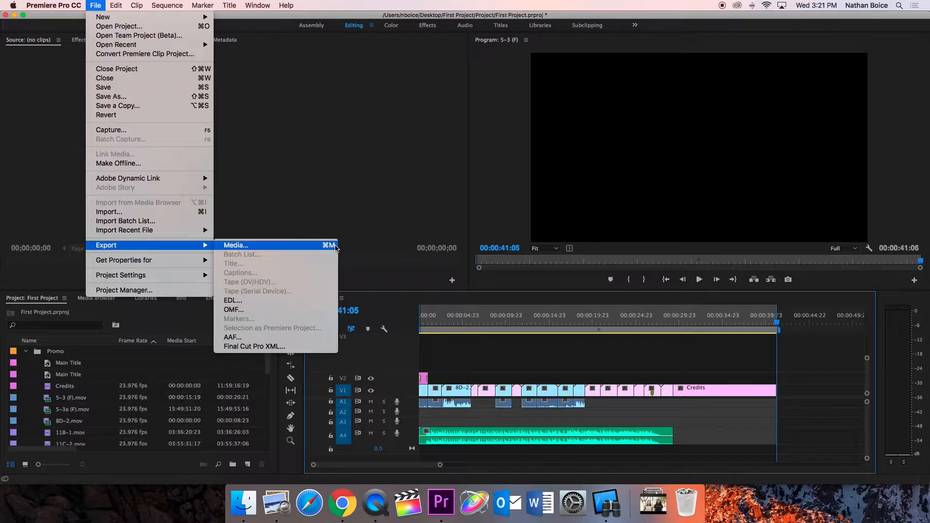
{"action": "left_click", "coordinate": [293, 248]}
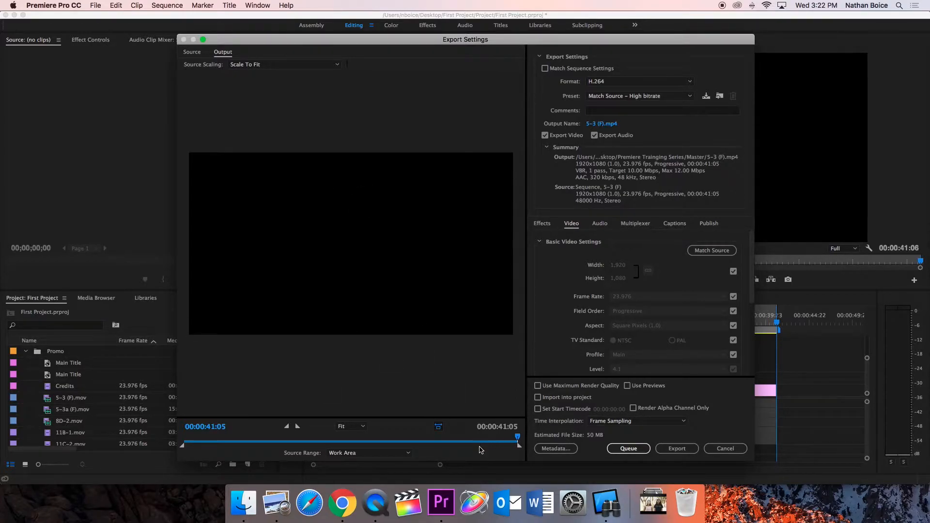
Scrub the export preview and keep the export format set to H.264
{"action": "left_click_drag", "start_coordinate": [517, 437], "coordinate": [312, 439]}
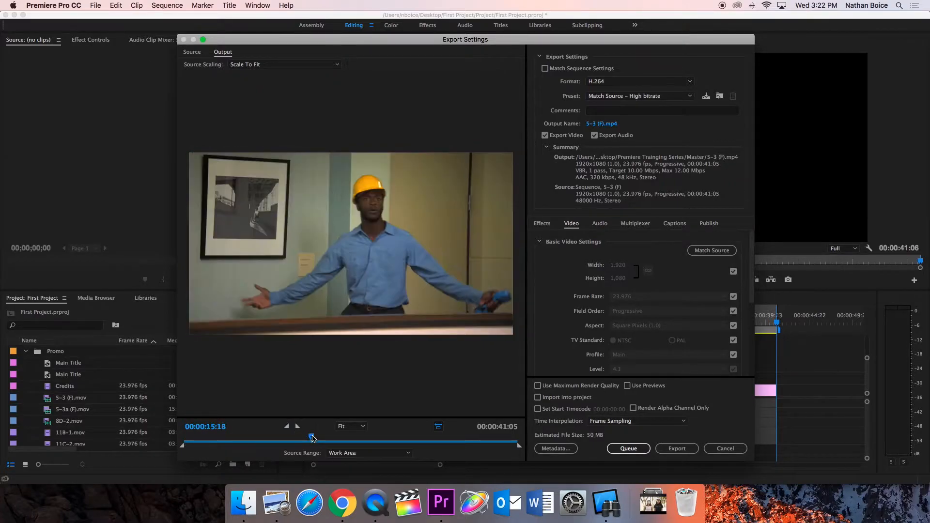
{"action": "left_click", "coordinate": [596, 82]}
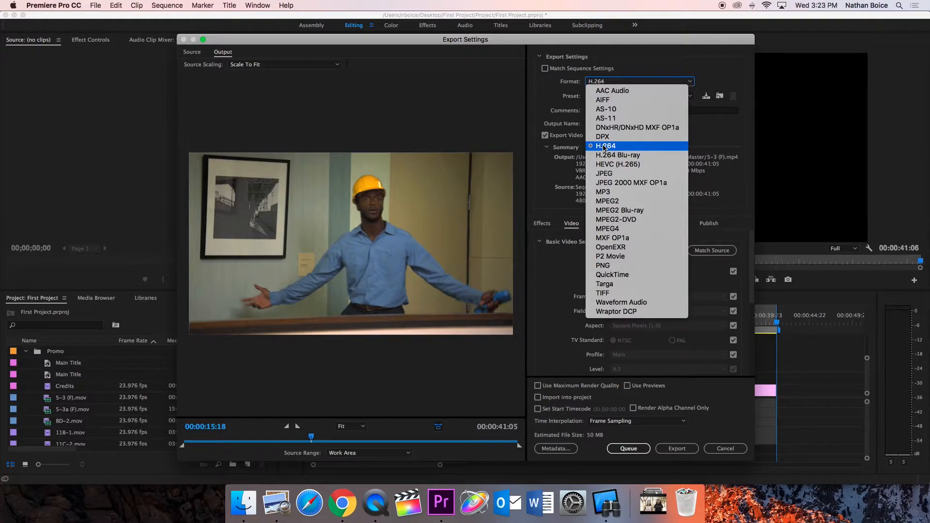
{"action": "left_click", "coordinate": [600, 81]}
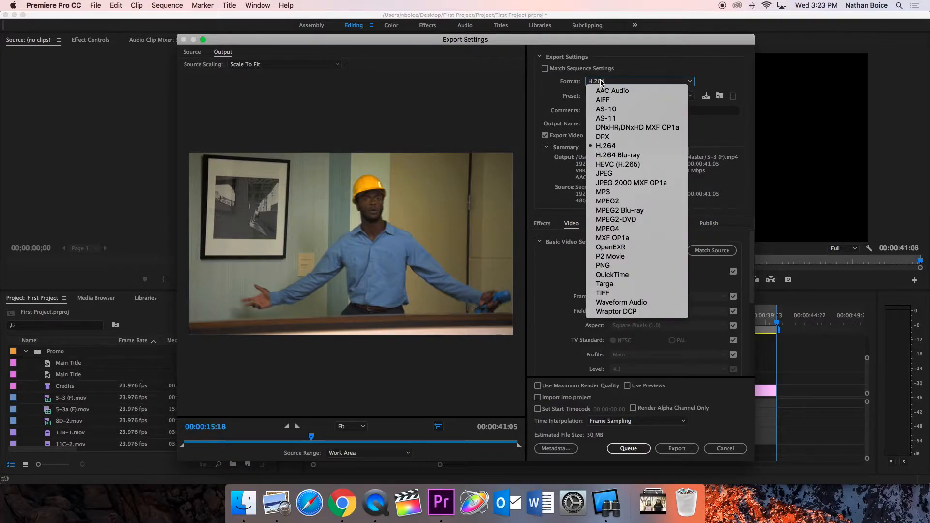
{"action": "left_click", "coordinate": [599, 147]}
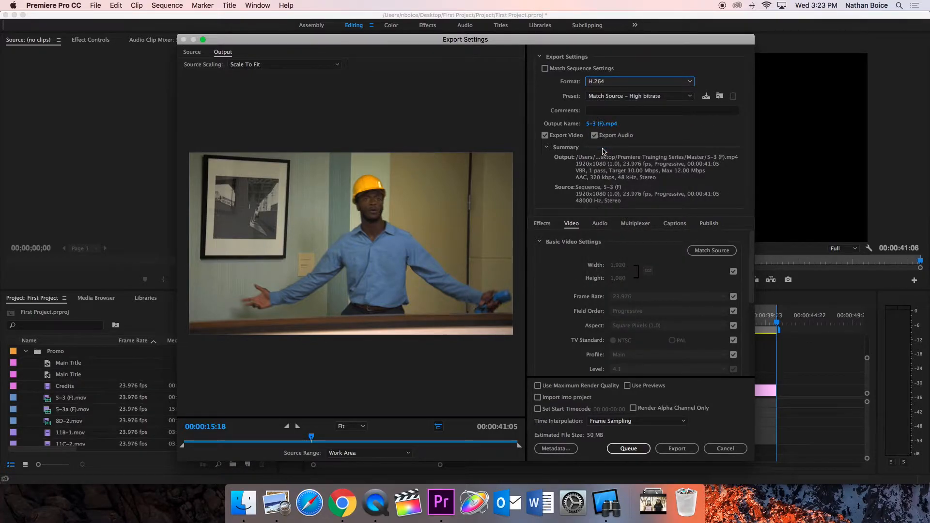
Set the export preset to Vimeo 1080p HD
{"action": "left_click", "coordinate": [615, 100]}
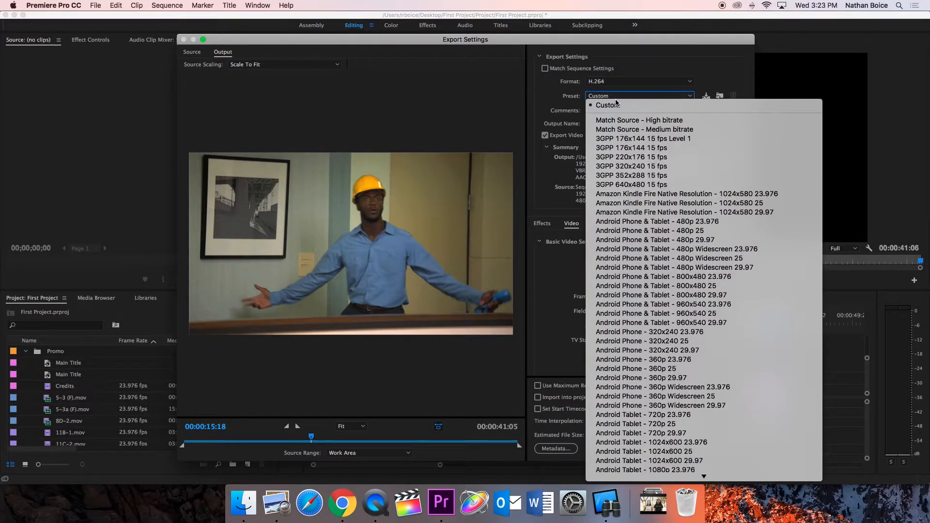
{"action": "scroll", "coordinate": [647, 142], "scroll_direction": "down", "scroll_amount": 10}
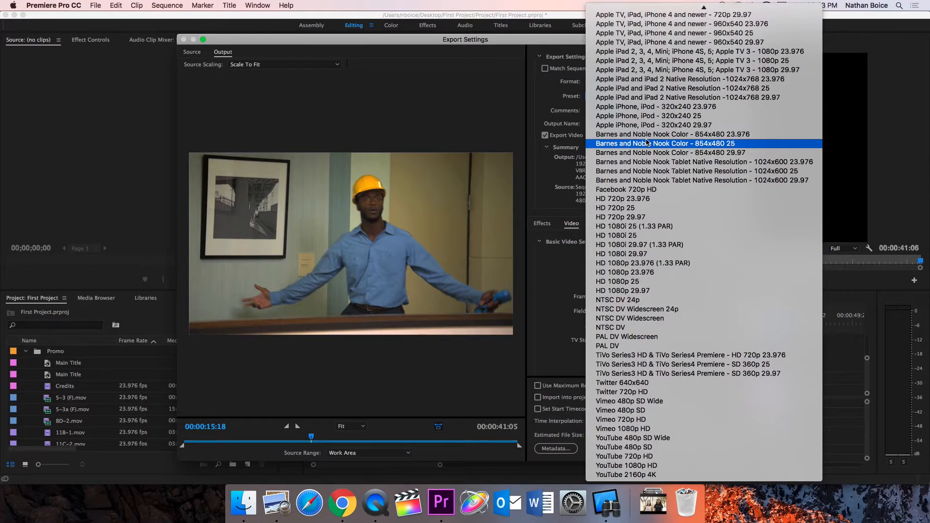
{"action": "scroll", "coordinate": [646, 142], "scroll_direction": "up", "scroll_amount": 10}
{"action": "scroll", "coordinate": [649, 159], "scroll_direction": "down", "scroll_amount": 10}
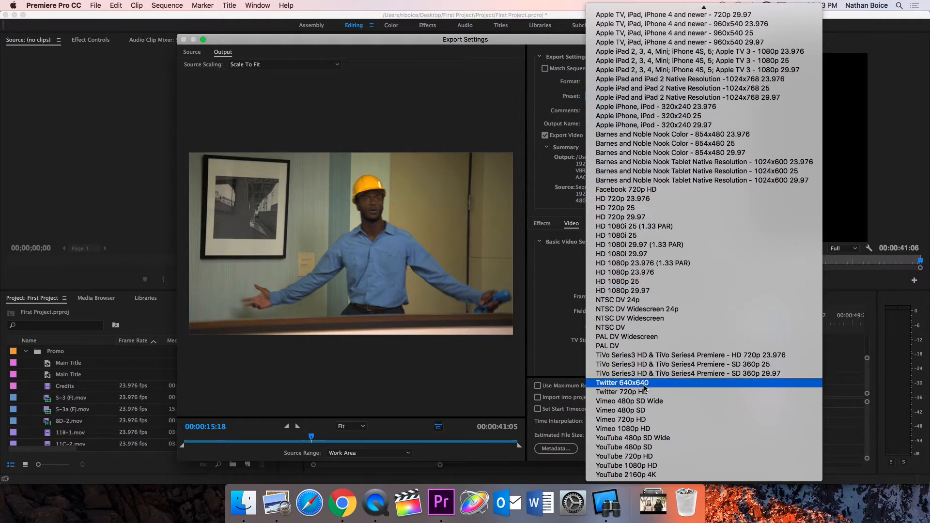
{"action": "left_click", "coordinate": [635, 429]}
{"action": "left_click", "coordinate": [627, 97]}
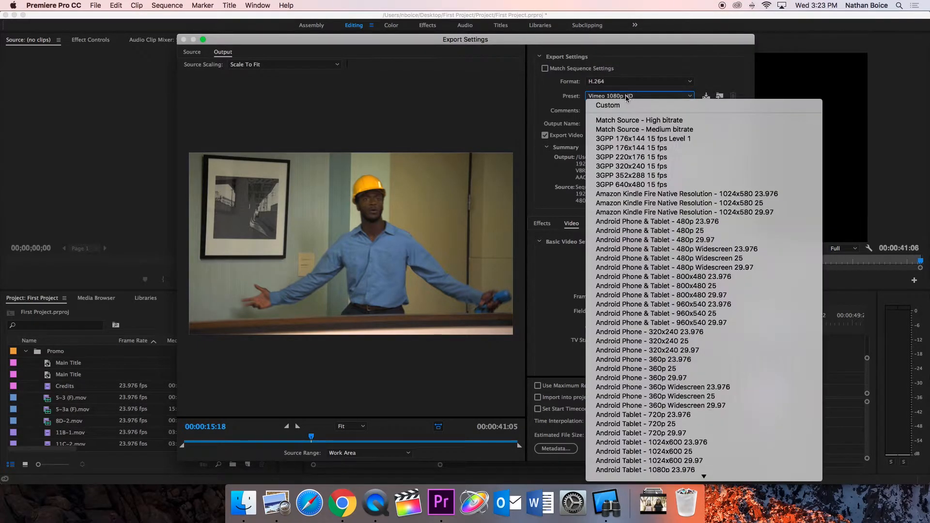
{"action": "scroll", "coordinate": [639, 439], "scroll_direction": "down", "scroll_amount": 10}
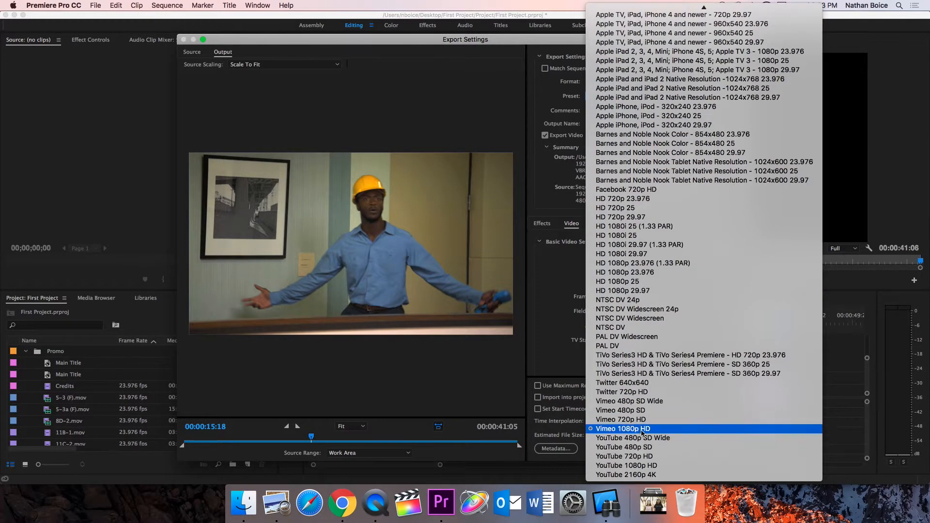
{"action": "left_click", "coordinate": [608, 433]}
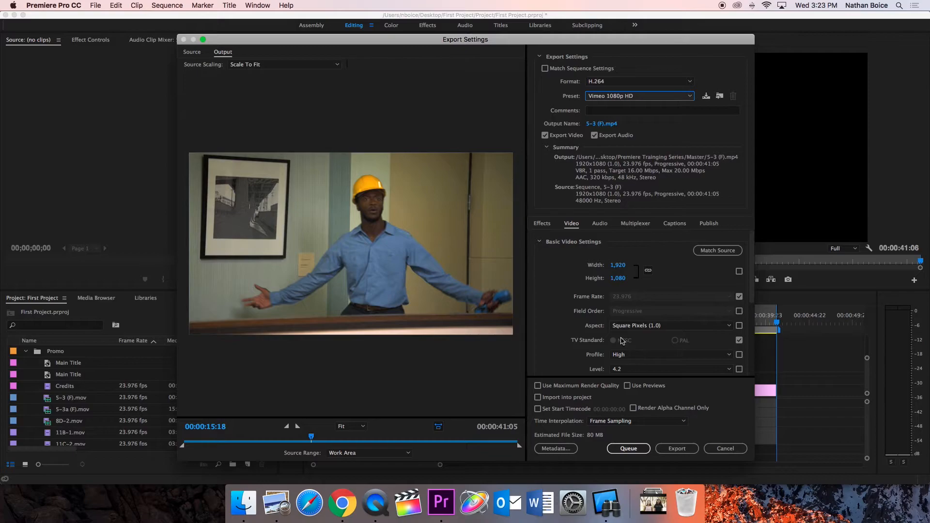
Rename the output file as First Project_ followed by the author's name
{"action": "left_click", "coordinate": [603, 125]}
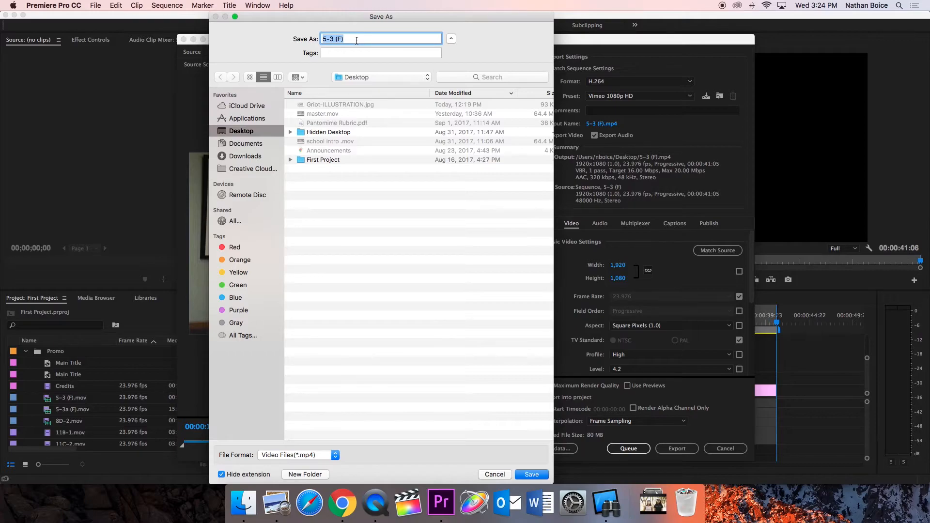
{"action": "type", "text": "First Project"}
{"action": "type", "text": "_N"}
{"action": "type", "text": "athanBoice"}
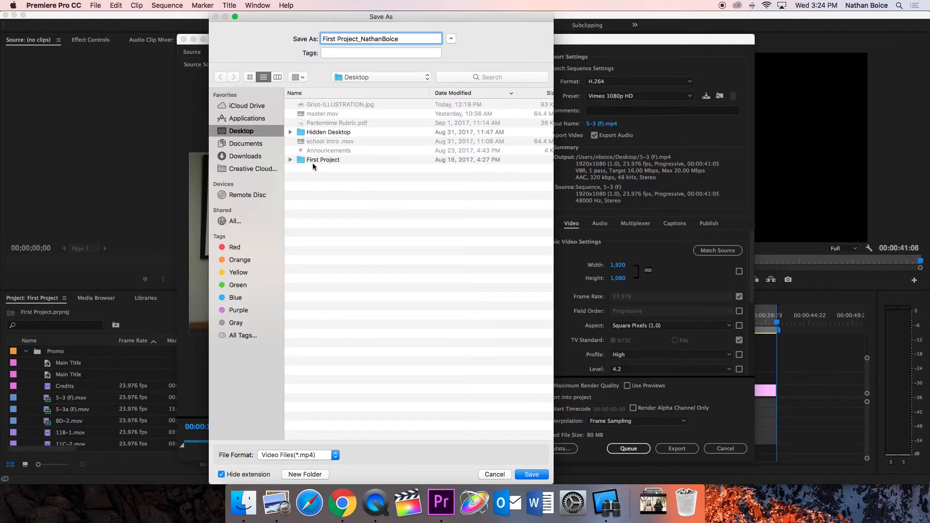
Save the output into the First Project's Master folder and export the video
{"action": "left_click", "coordinate": [290, 160]}
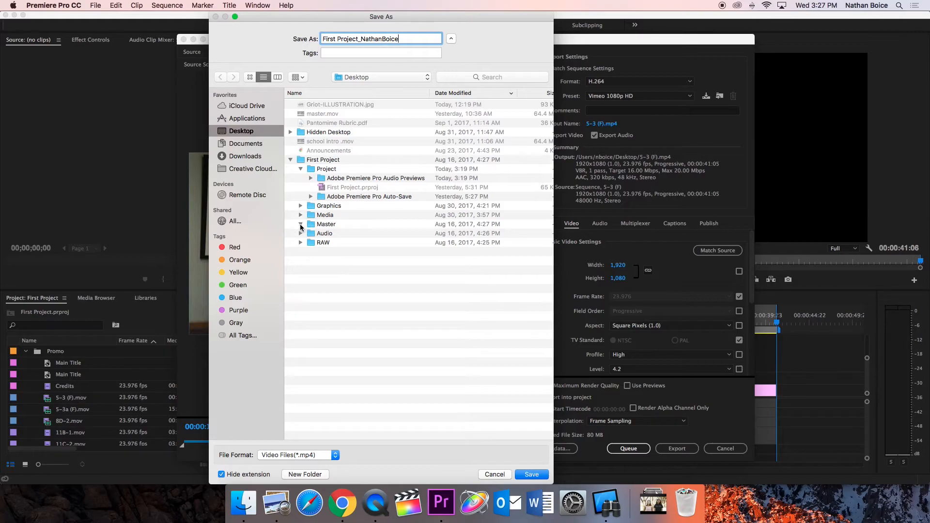
{"action": "left_click", "coordinate": [320, 224]}
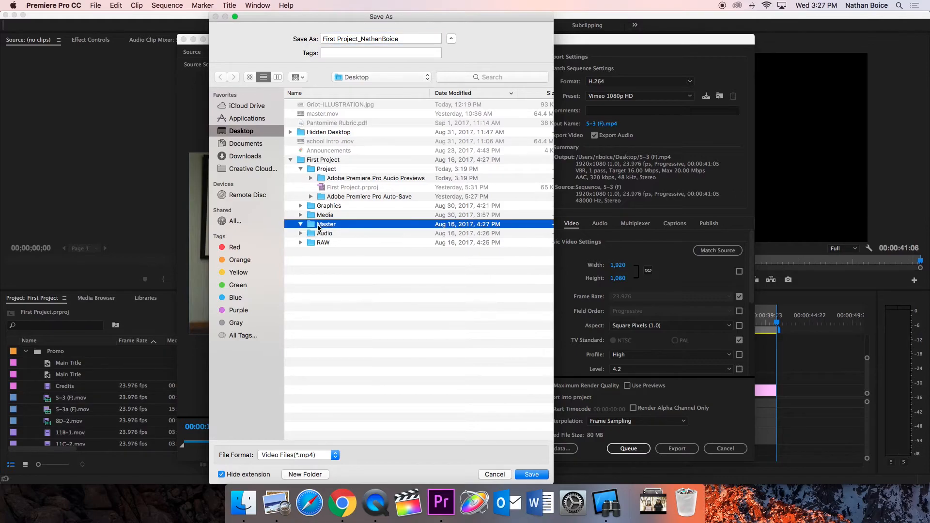
{"action": "left_click", "coordinate": [531, 474]}
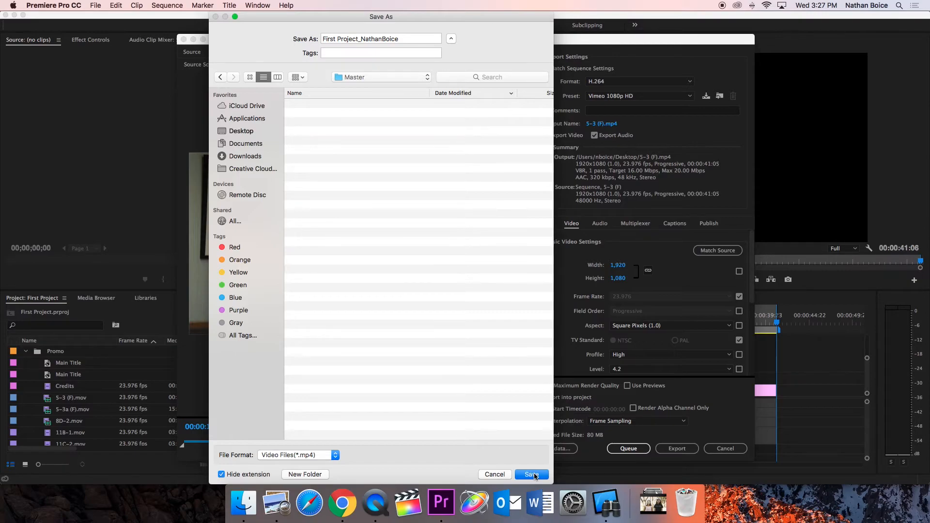
{"action": "left_click", "coordinate": [532, 475]}
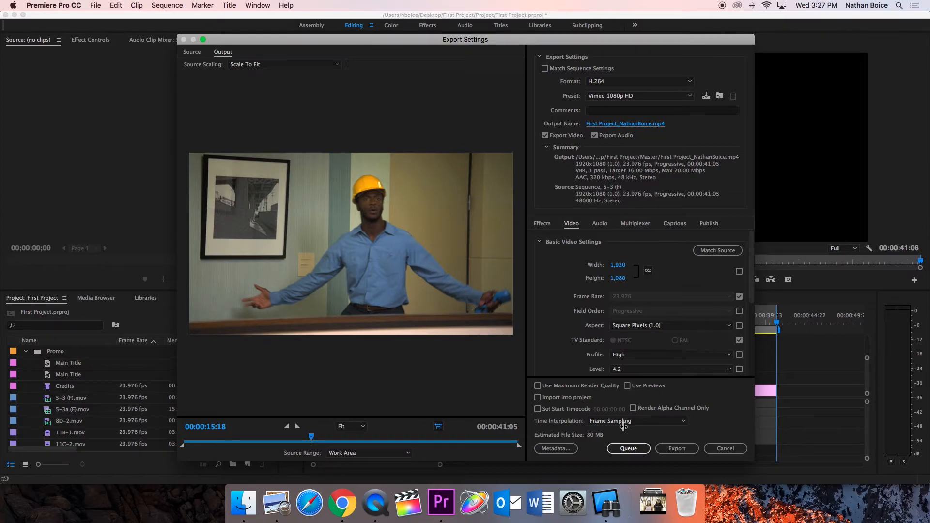
{"action": "left_click", "coordinate": [674, 449]}
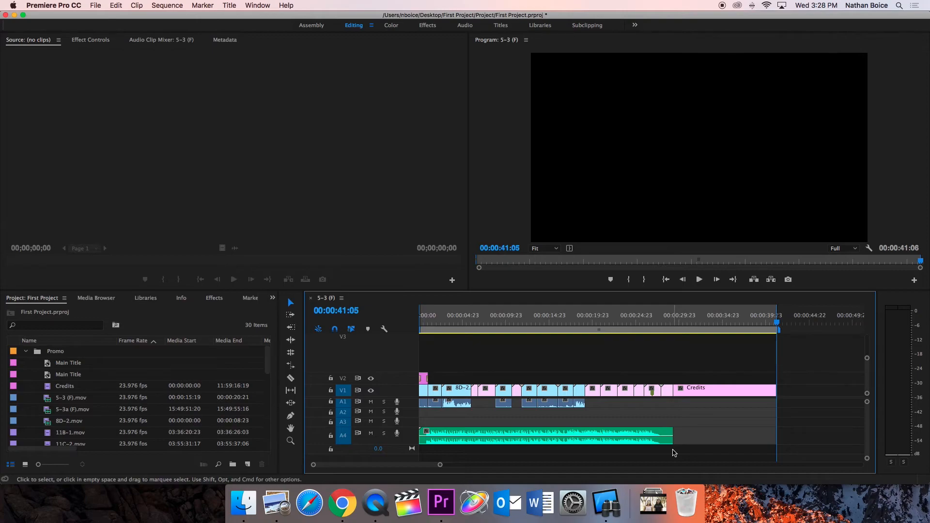
Switch to Finder and locate the exported mp4 in the First Project's Master folder
{"action": "left_click", "coordinate": [250, 507]}
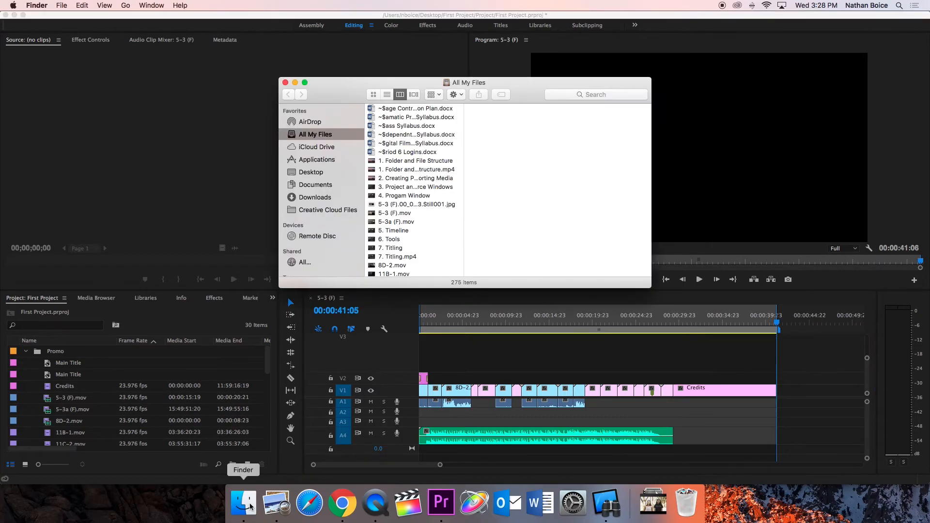
{"action": "left_click", "coordinate": [312, 172]}
{"action": "left_click", "coordinate": [414, 118]}
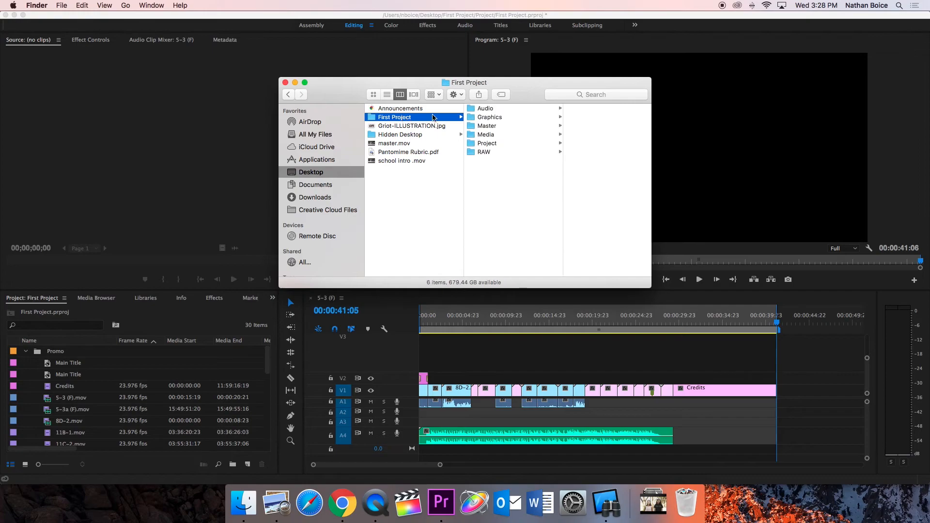
{"action": "left_click", "coordinate": [503, 126]}
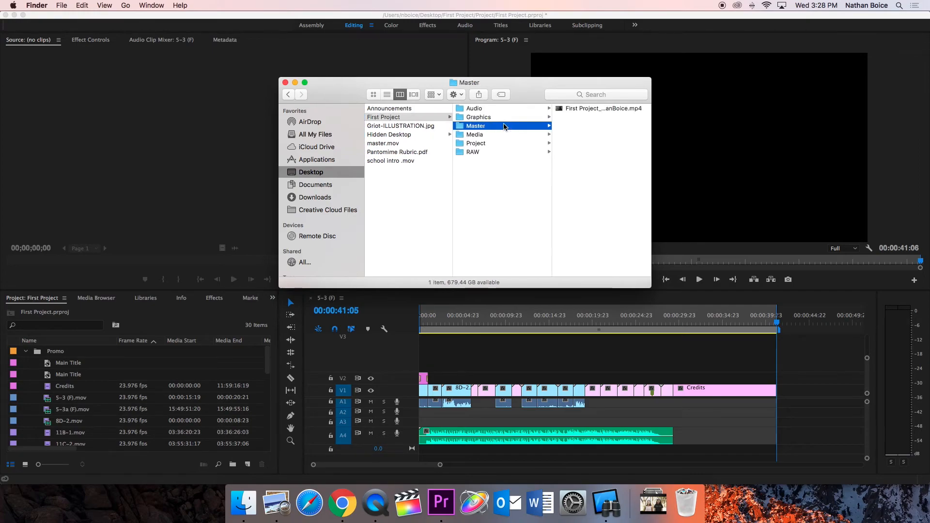
{"action": "left_click", "coordinate": [588, 110]}
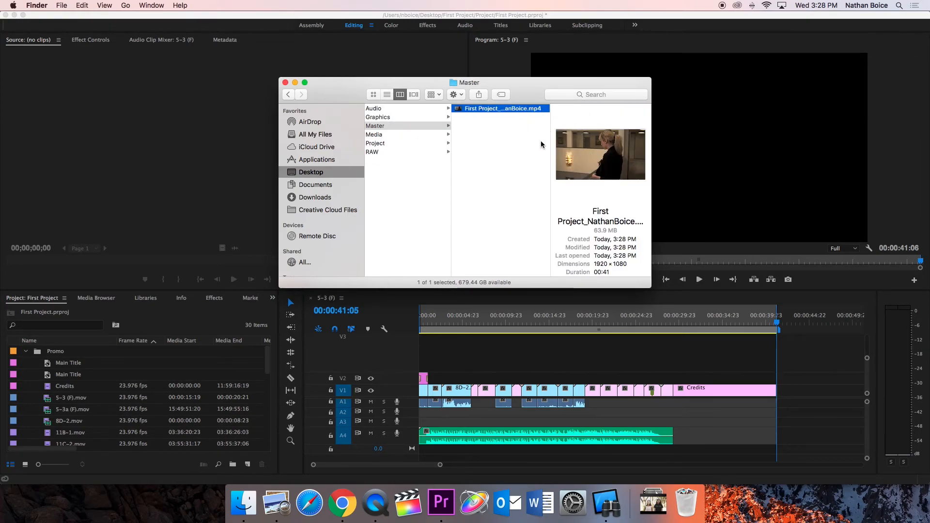
Preview the exported video with Quick Look and scrub through it
{"action": "key", "text": "space"}
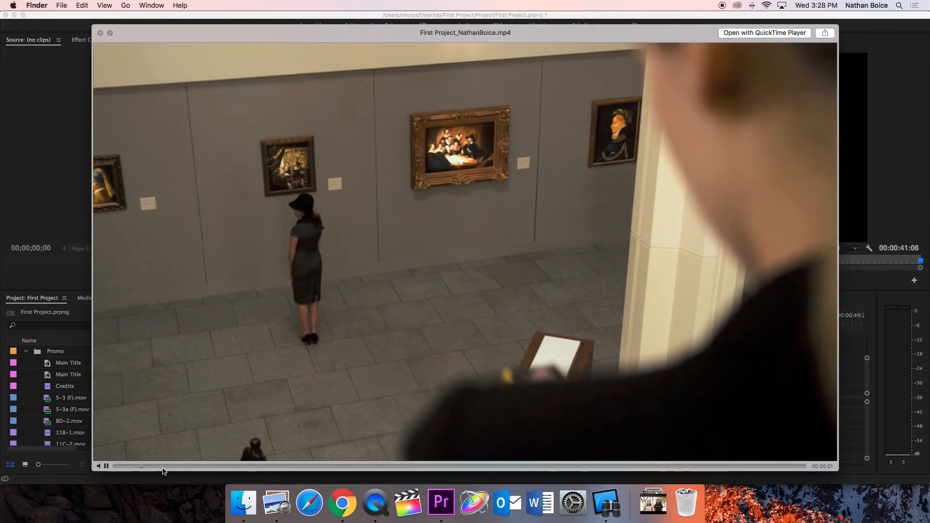
{"action": "left_click_drag", "start_coordinate": [164, 466], "coordinate": [501, 459]}
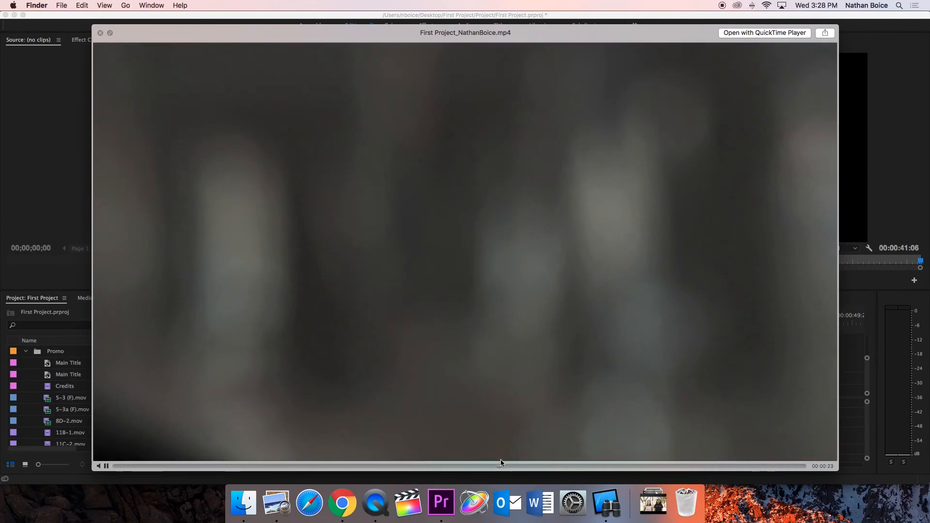
{"action": "key", "text": "space"}
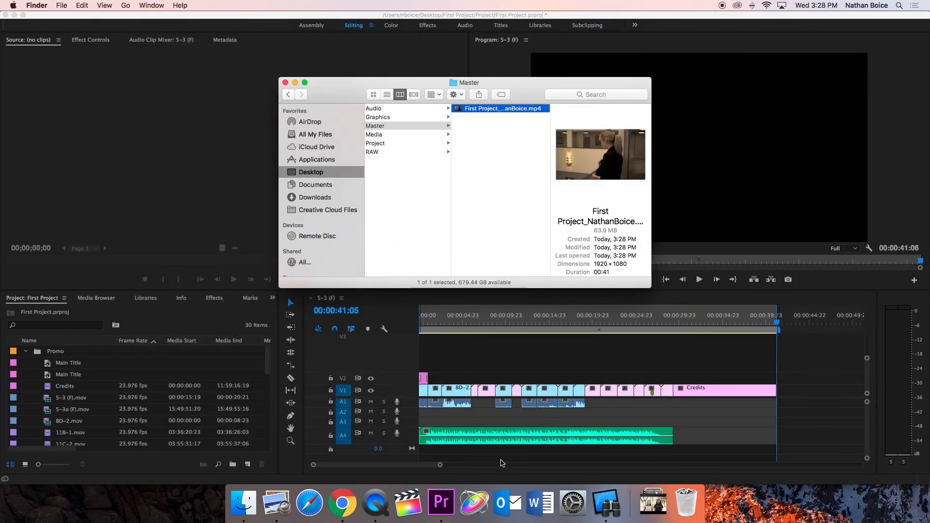